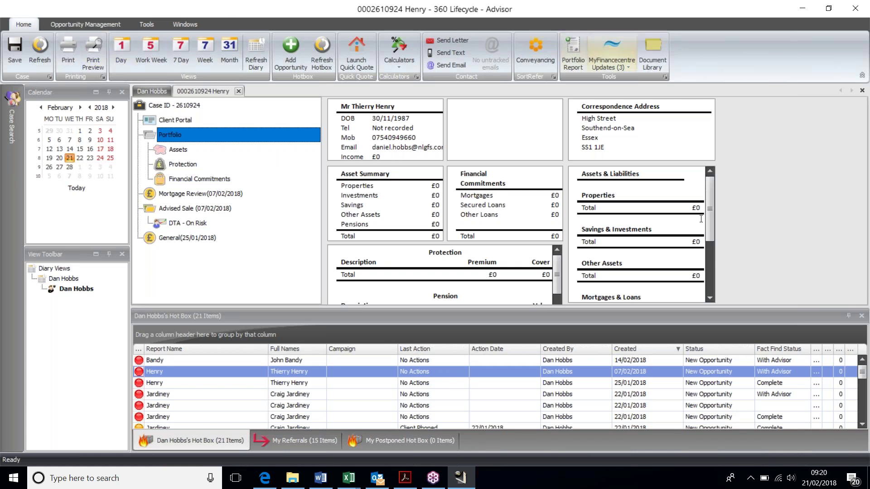
# Step: Collapse the Hot Box list and close the blank message addressed to the client without sending it
pyautogui.click(849, 317)
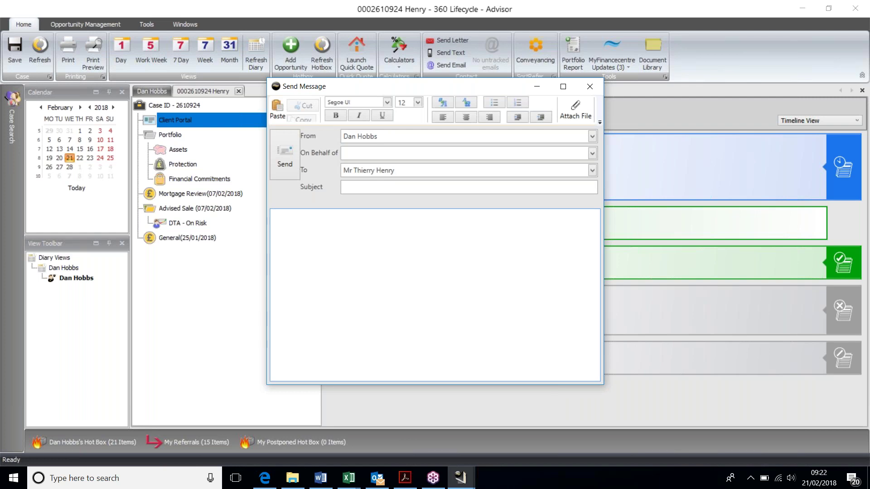
pyautogui.click(589, 87)
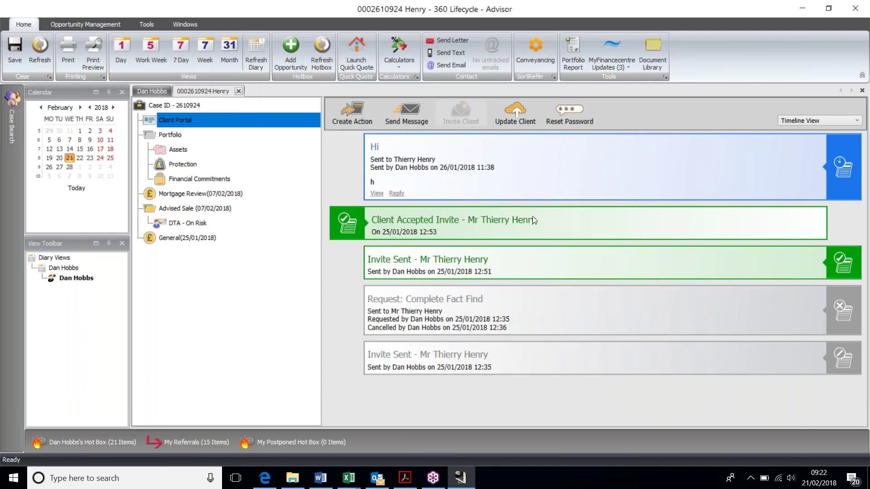
# Step: Send a client portal update with the Product Key Features, Client Specific Illustration - Life, Life Insurance Requirement Shortlist and Life Insurance Sourcing Results documents
pyautogui.click(514, 114)
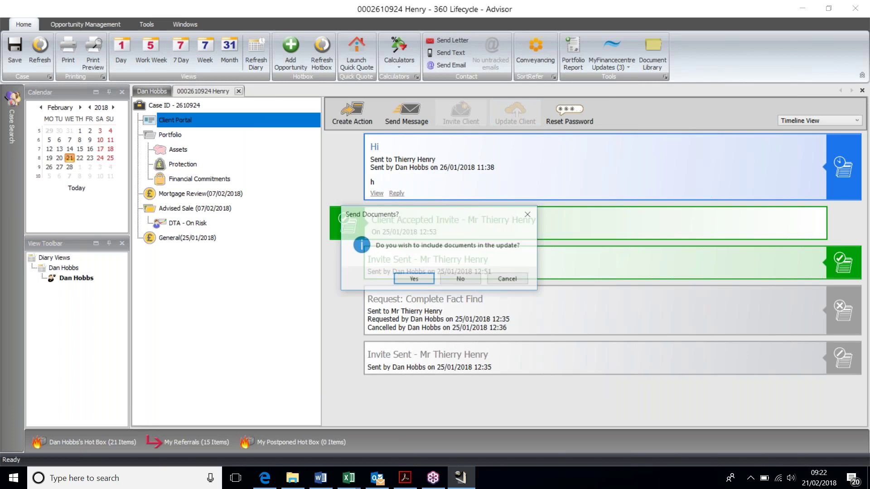
pyautogui.click(413, 279)
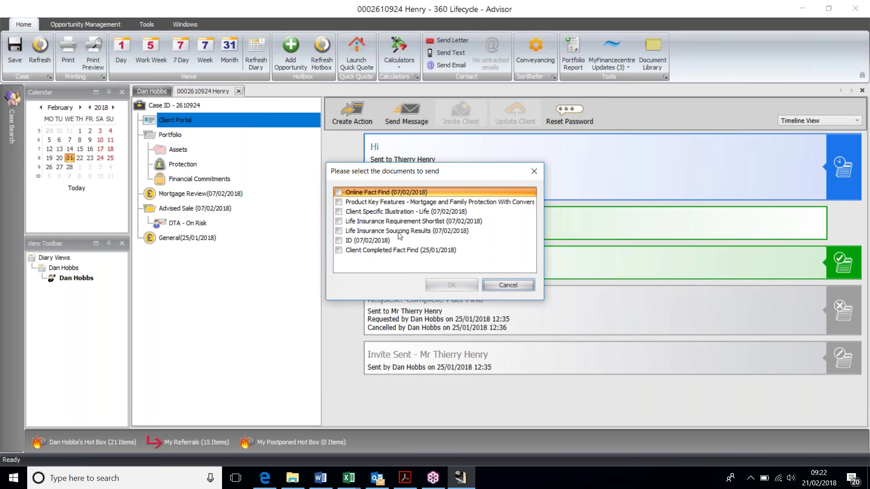
pyautogui.click(339, 201)
pyautogui.click(338, 211)
pyautogui.click(338, 222)
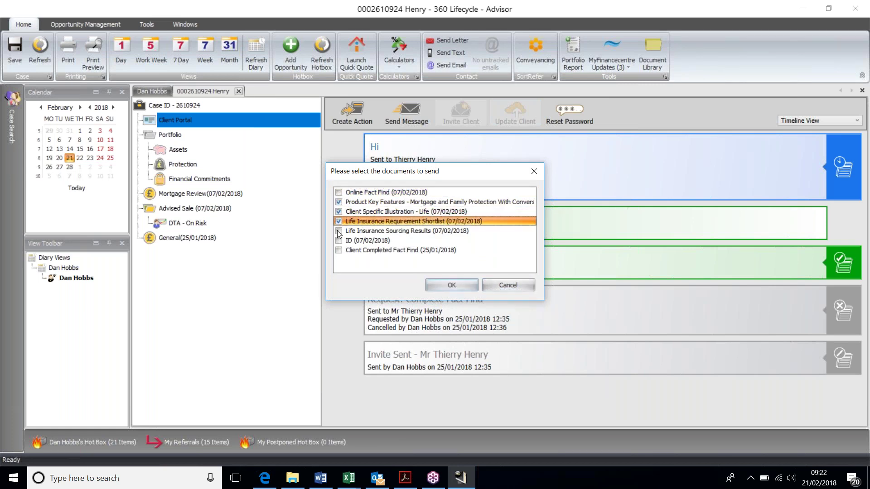
pyautogui.click(339, 231)
pyautogui.click(429, 287)
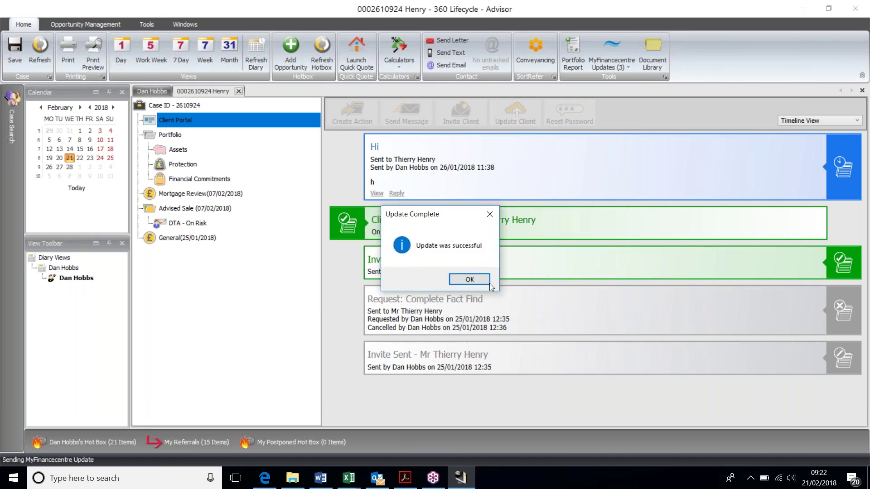
pyautogui.click(473, 279)
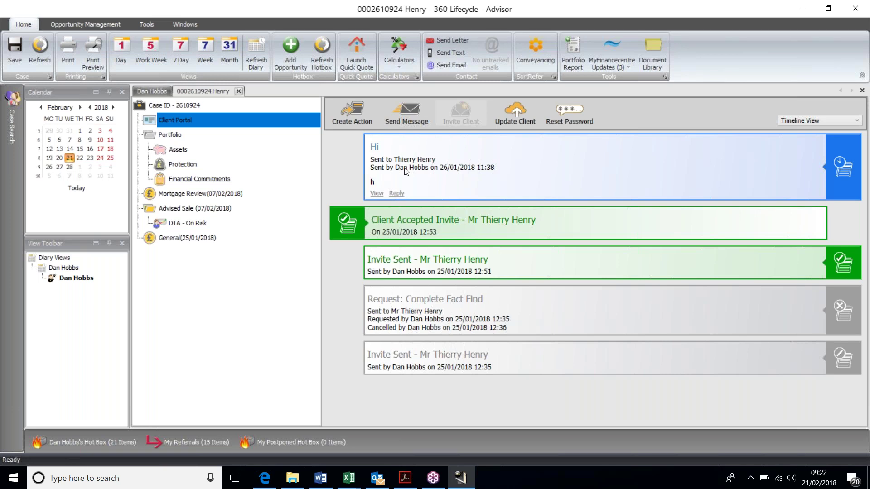
# Step: Create a portal action for Opportunity - Mortgage Review (07/02/2018), due 24/02/2018, keeping the registered client as recipient
pyautogui.click(357, 110)
pyautogui.click(485, 159)
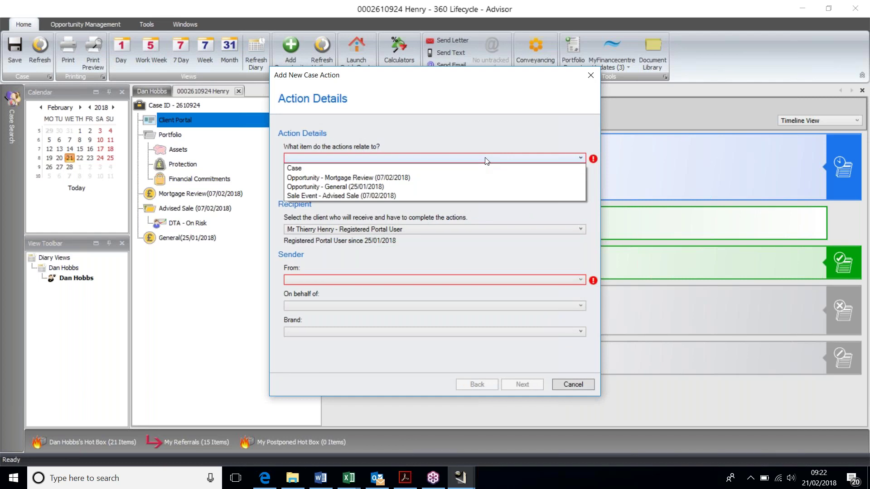
pyautogui.click(456, 178)
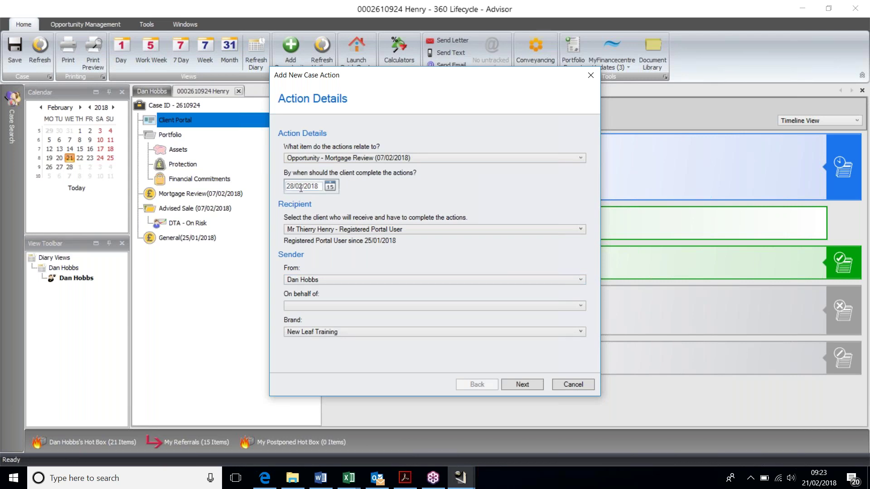
pyautogui.click(330, 187)
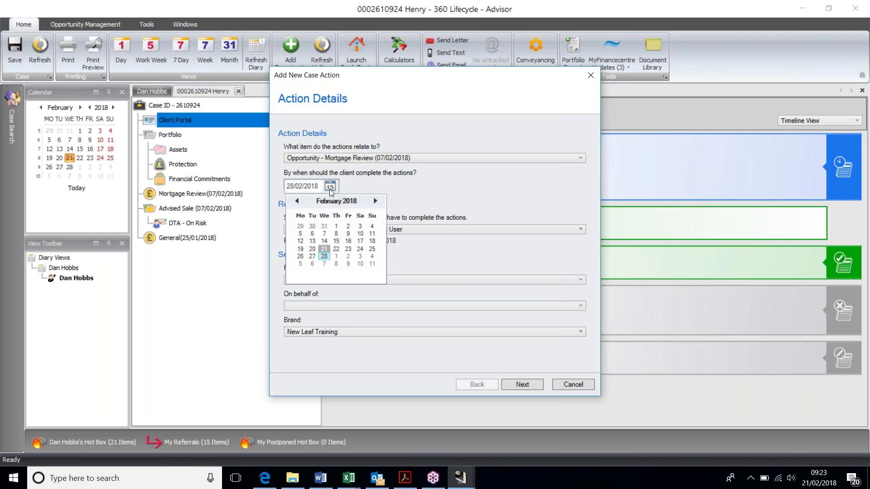
pyautogui.click(360, 249)
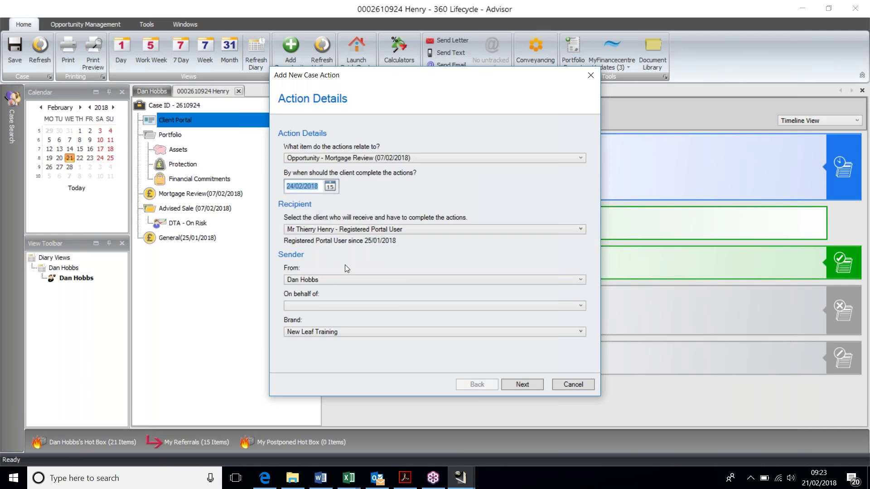
pyautogui.click(483, 229)
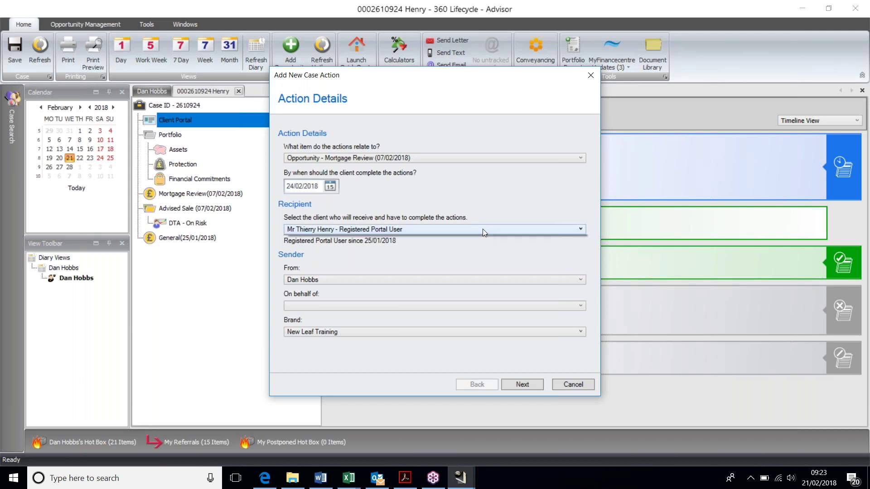
pyautogui.click(418, 232)
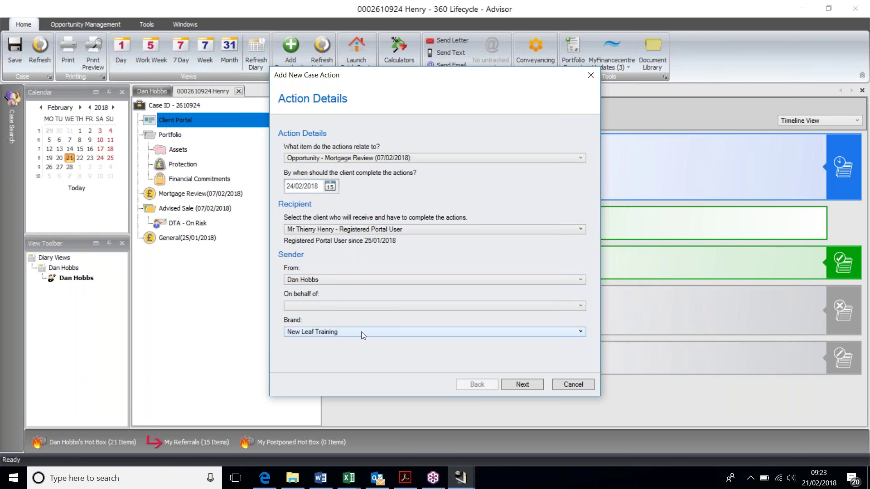
pyautogui.click(529, 385)
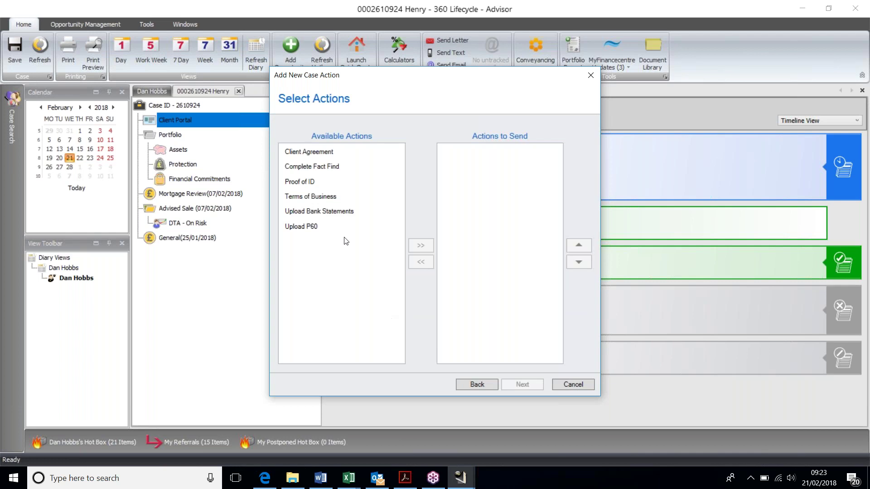
# Step: Add Complete Fact Find to the actions to send and send the request without additional instructions
pyautogui.click(333, 167)
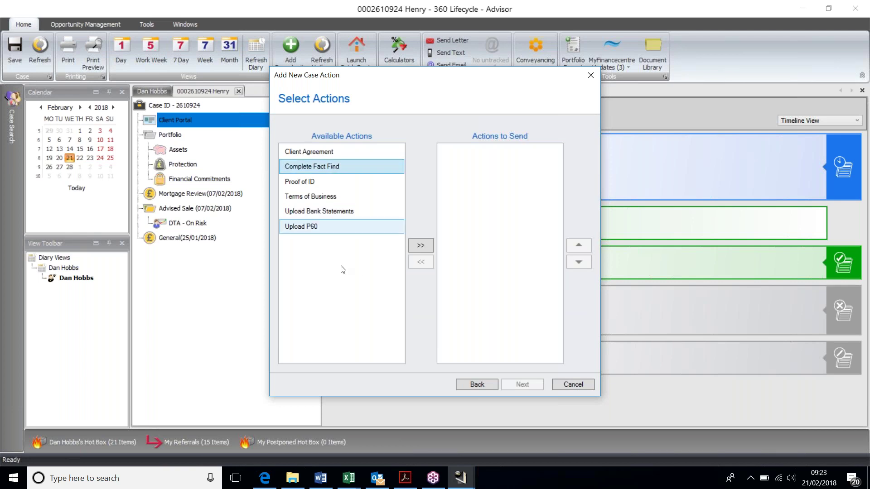
pyautogui.click(420, 247)
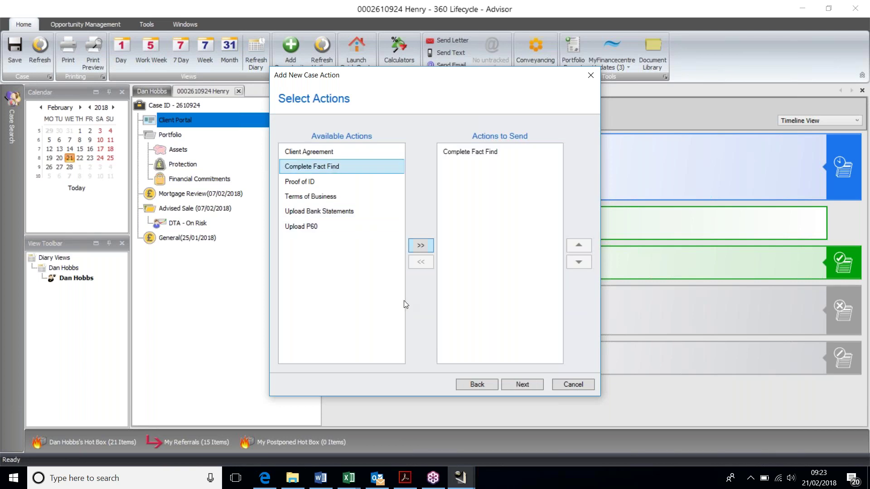
pyautogui.click(518, 387)
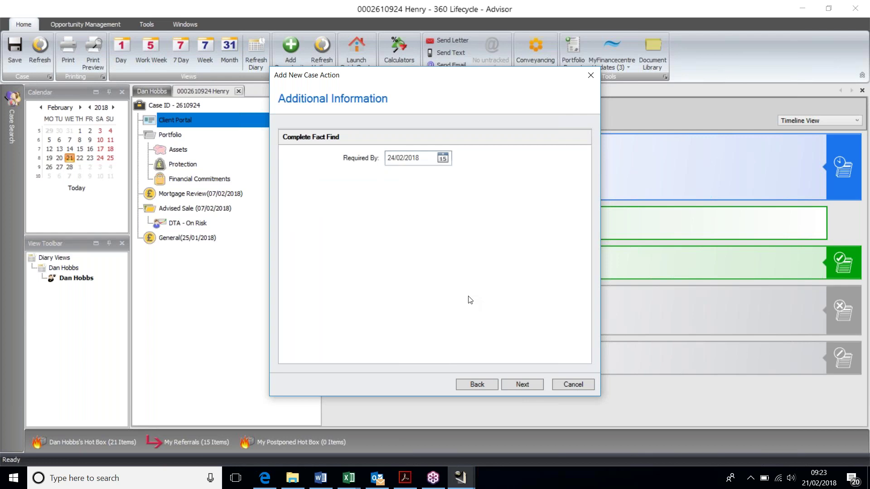
pyautogui.click(522, 384)
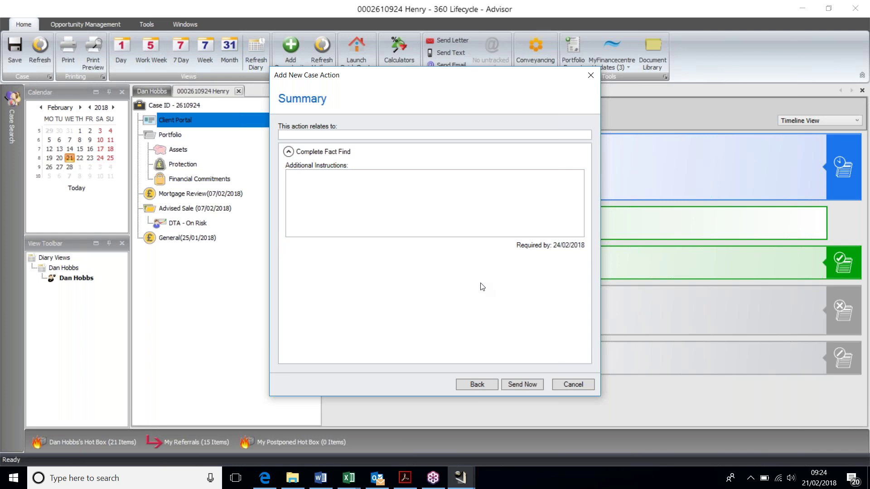
pyautogui.click(421, 233)
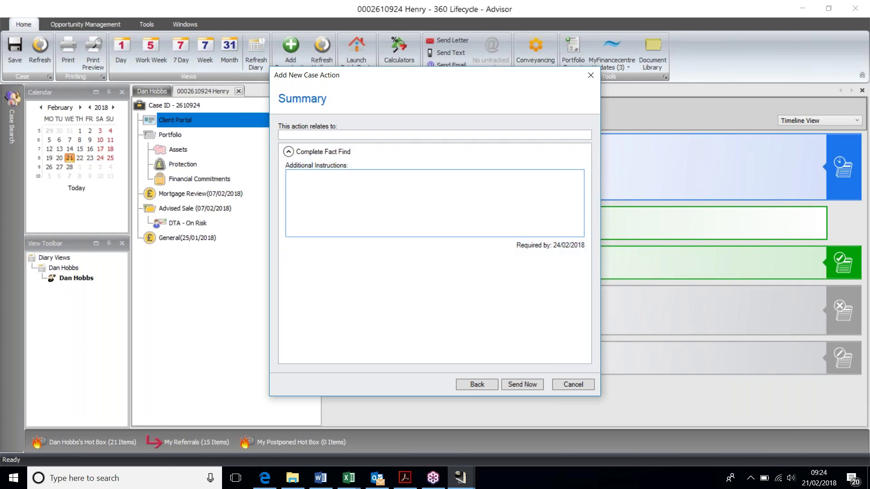
pyautogui.click(522, 383)
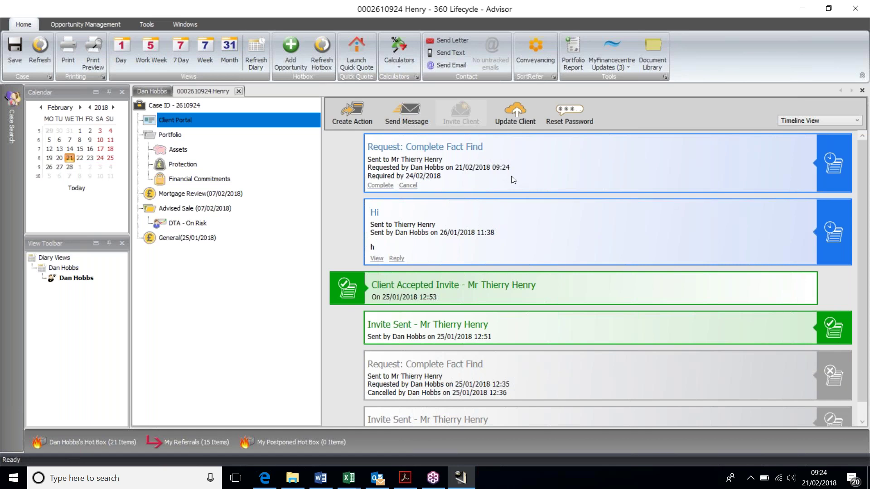
# Step: Mark the newly sent Complete Fact Find request as complete in the client portal timeline
pyautogui.click(372, 185)
pyautogui.click(498, 278)
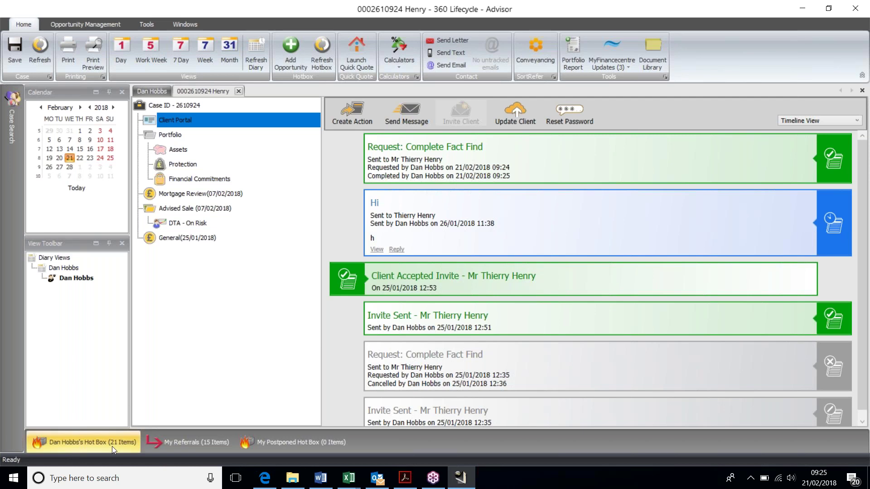
# Step: Open the sales process of the client's 07/02/2018 Hot Box opportunity and try to take the fact find back from the client
pyautogui.moveTo(112, 446)
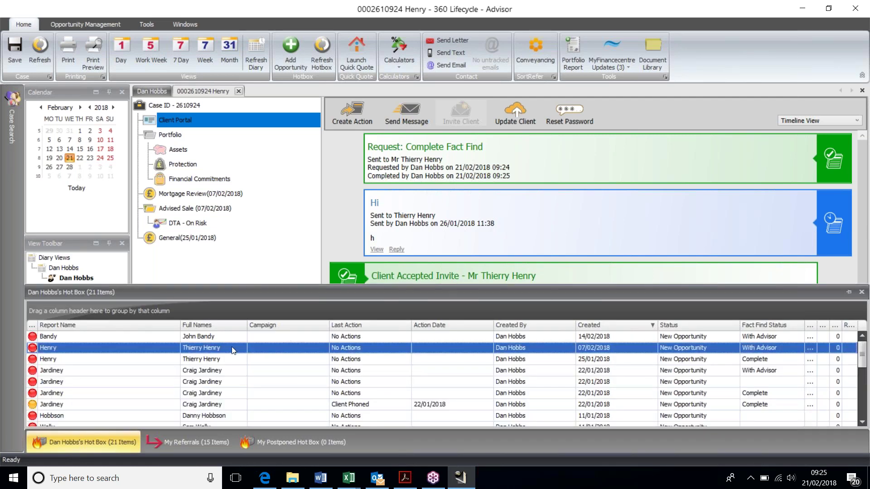
pyautogui.rightClick(232, 350)
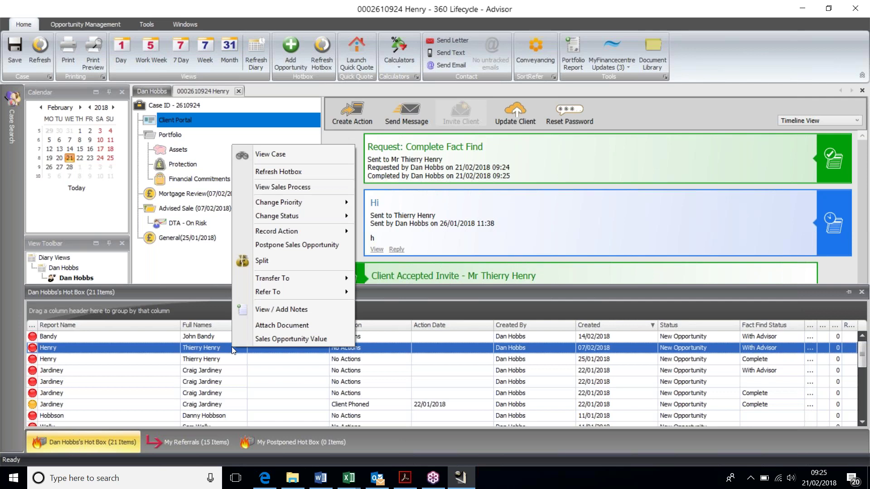
pyautogui.click(304, 187)
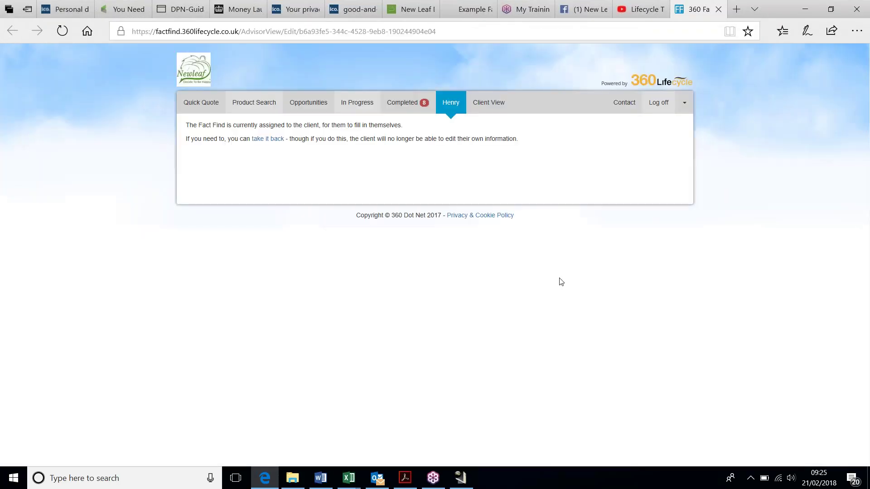
pyautogui.click(267, 139)
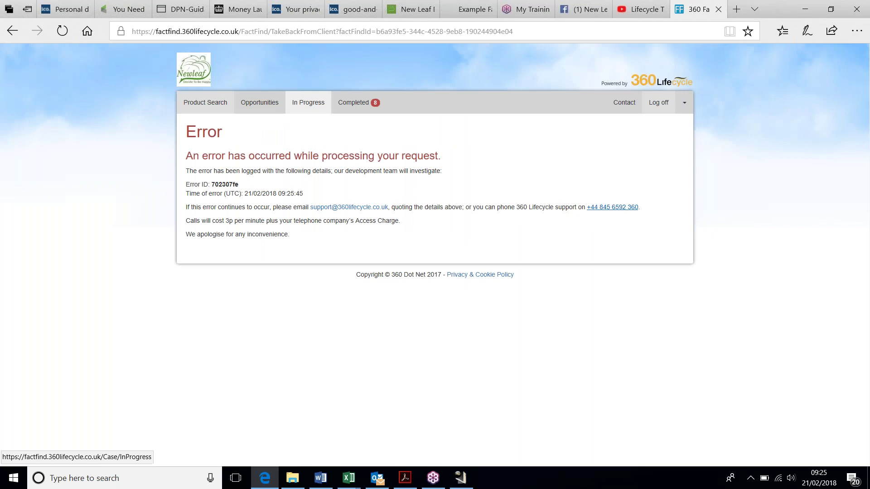
# Step: Look through the in-progress fact finds and open the first listed case's fact find for editing
pyautogui.click(319, 107)
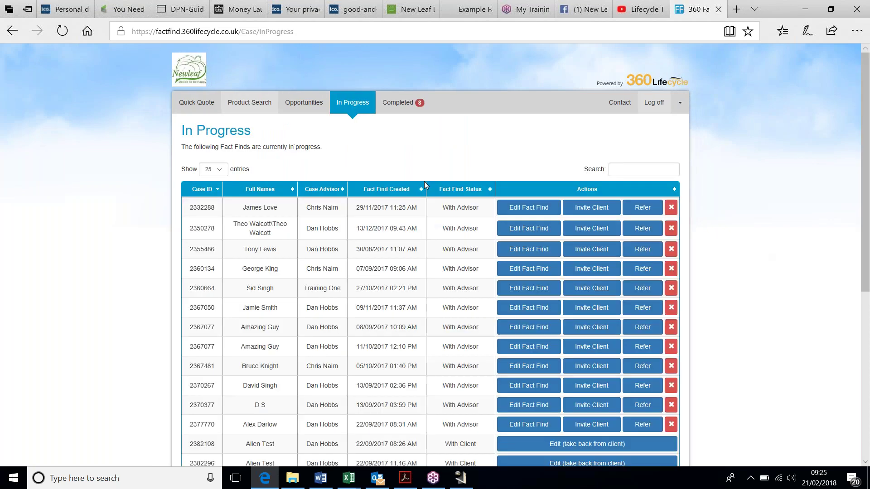
pyautogui.scroll(-3, 425, 184)
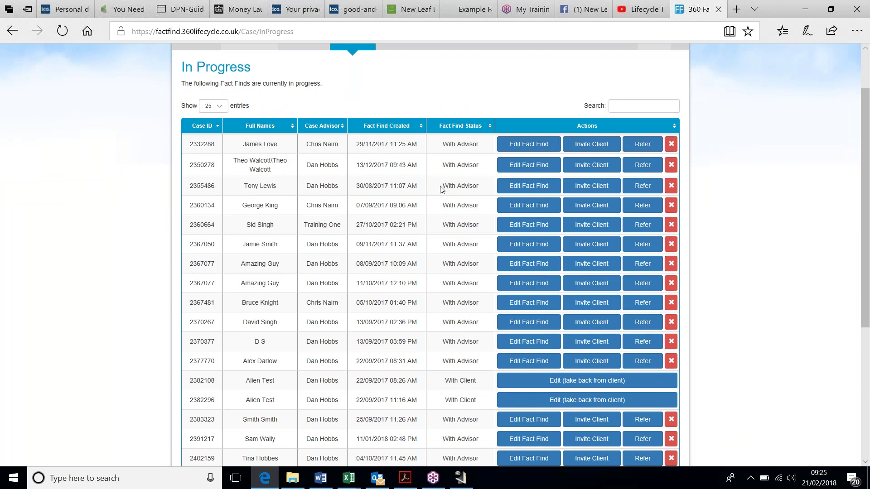
pyautogui.scroll(-3, 442, 190)
pyautogui.scroll(6, 546, 219)
pyautogui.click(543, 212)
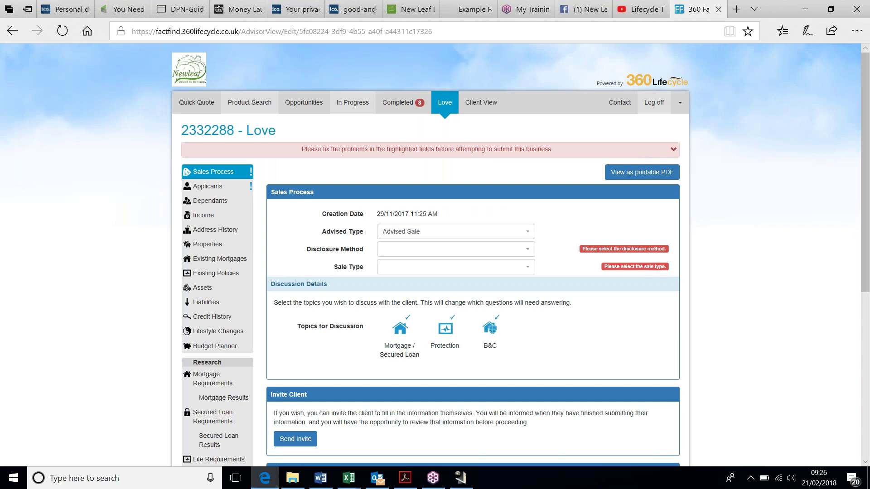
# Step: Remove Protection and B&C from the fact find's topics for discussion, leaving Mortgage / Secured Loan selected
pyautogui.scroll(-3, 376, 290)
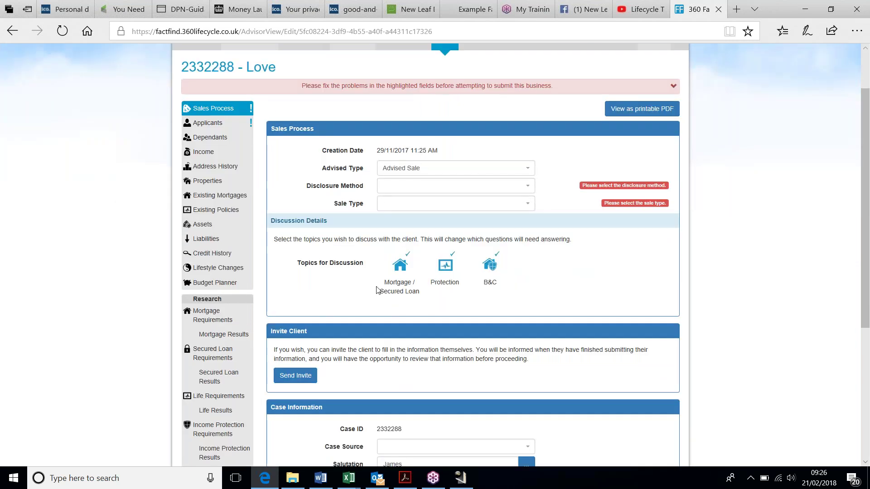
pyautogui.scroll(-2, 376, 289)
pyautogui.scroll(5, 366, 288)
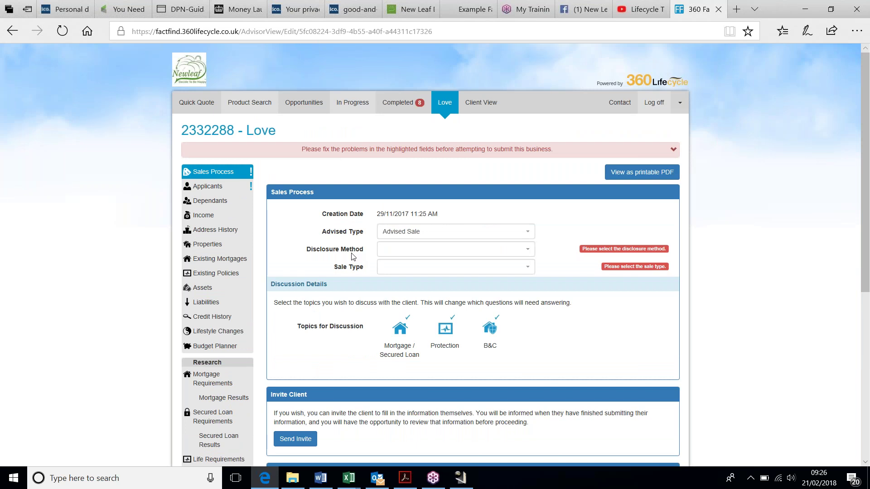
pyautogui.scroll(-1, 353, 257)
pyautogui.click(447, 268)
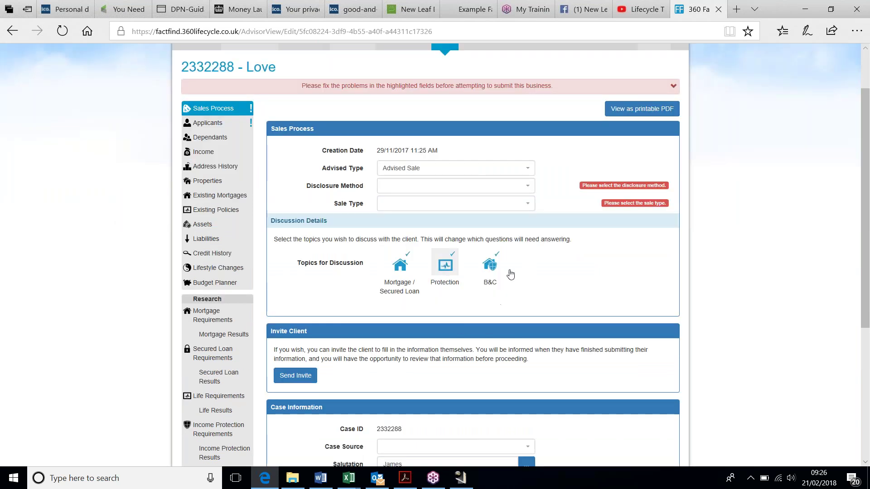
pyautogui.click(497, 262)
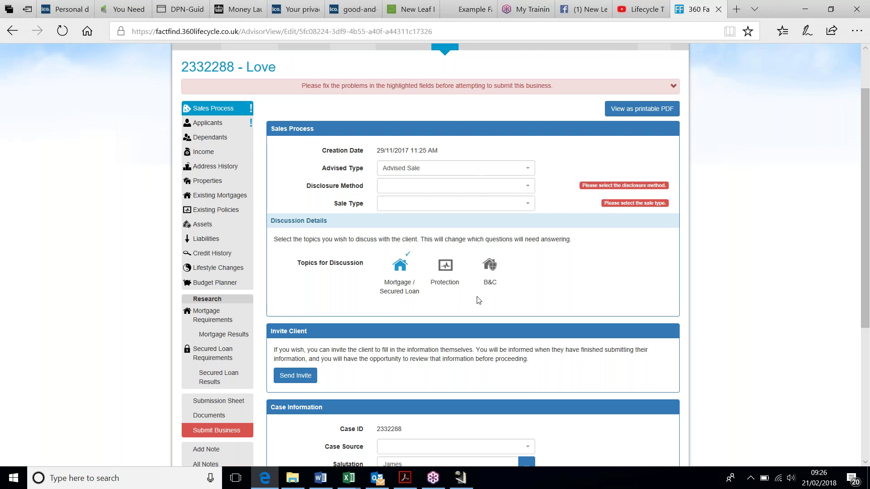
# Step: Start an invitation for the client to complete the fact find, using the Direct Invite method
pyautogui.scroll(-1, 311, 231)
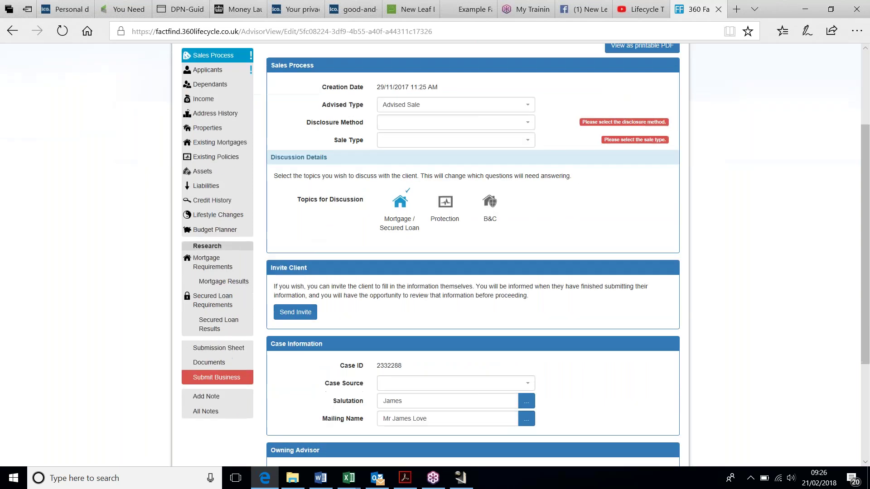
pyautogui.click(301, 315)
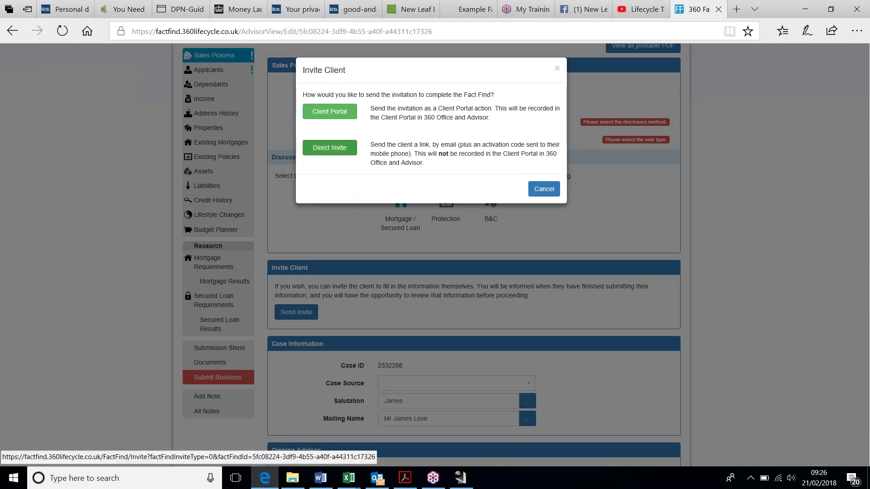
pyautogui.click(329, 148)
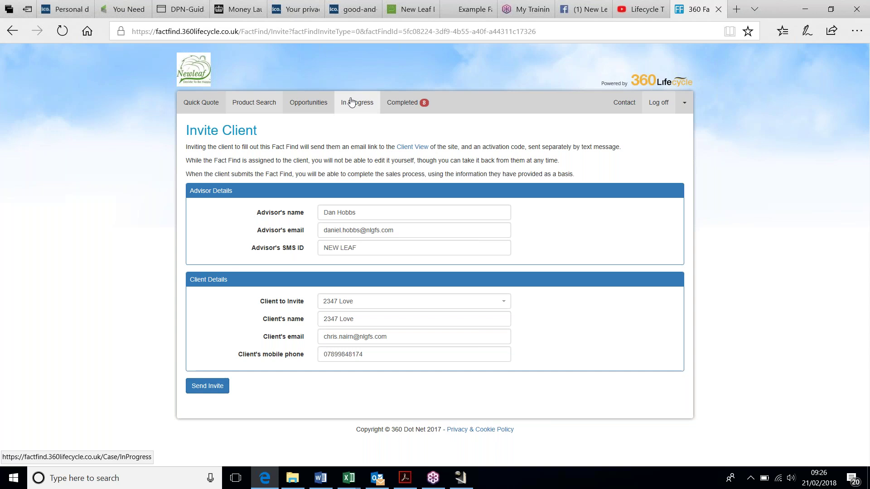
# Step: Preview the fact find in Client View, paging from the welcome page through the applicant pages to the health details
pyautogui.click(412, 147)
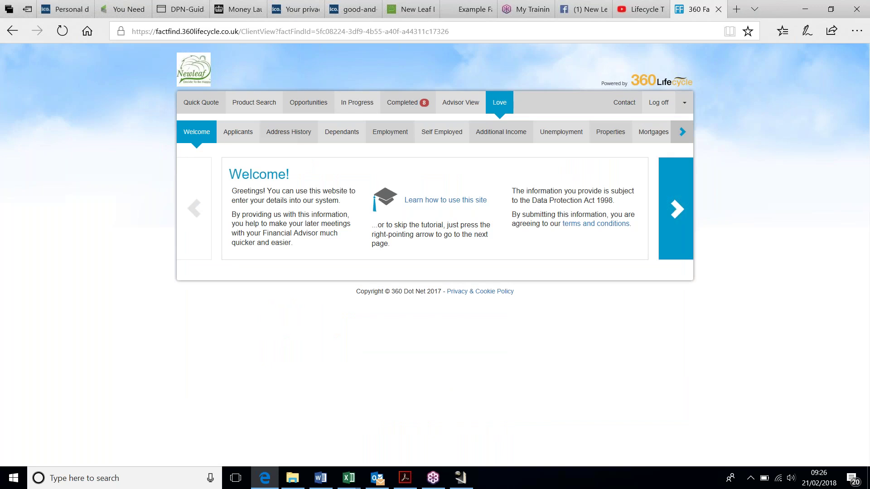
pyautogui.click(676, 225)
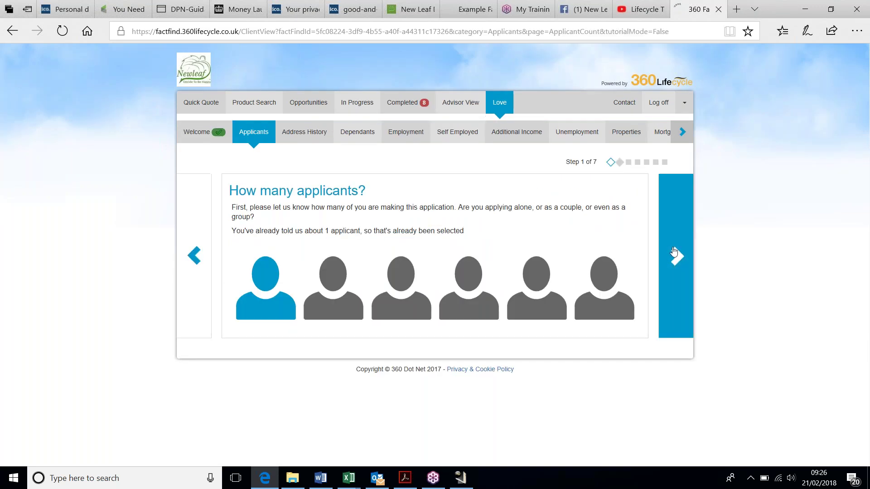
pyautogui.click(674, 258)
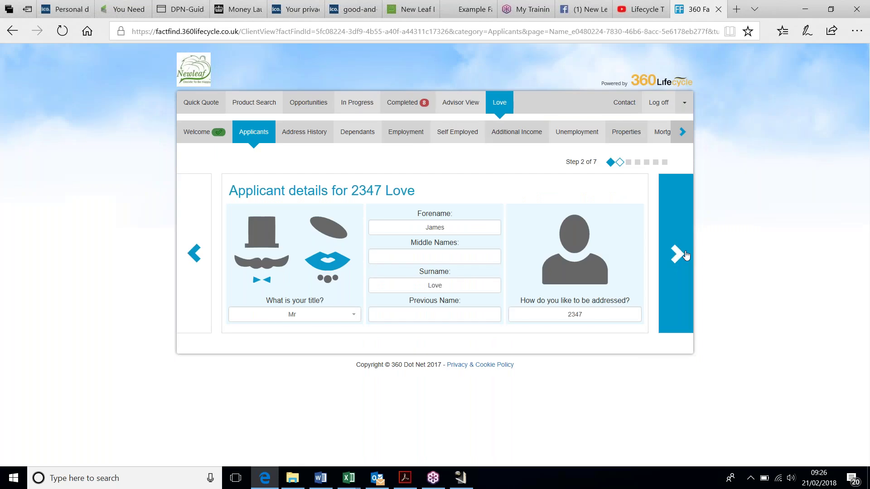
pyautogui.click(685, 255)
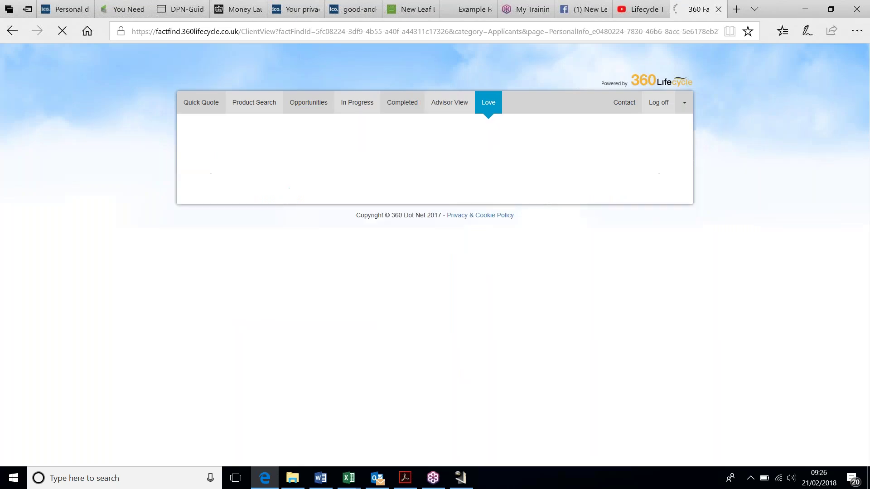
pyautogui.click(672, 292)
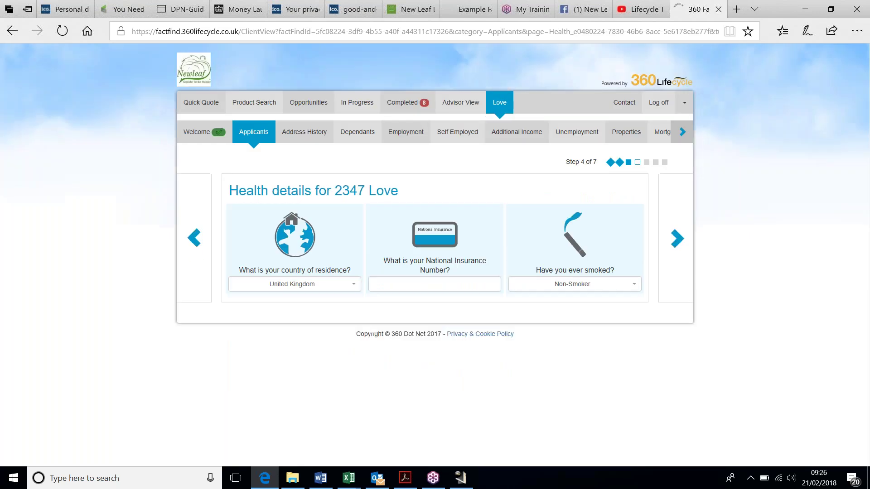